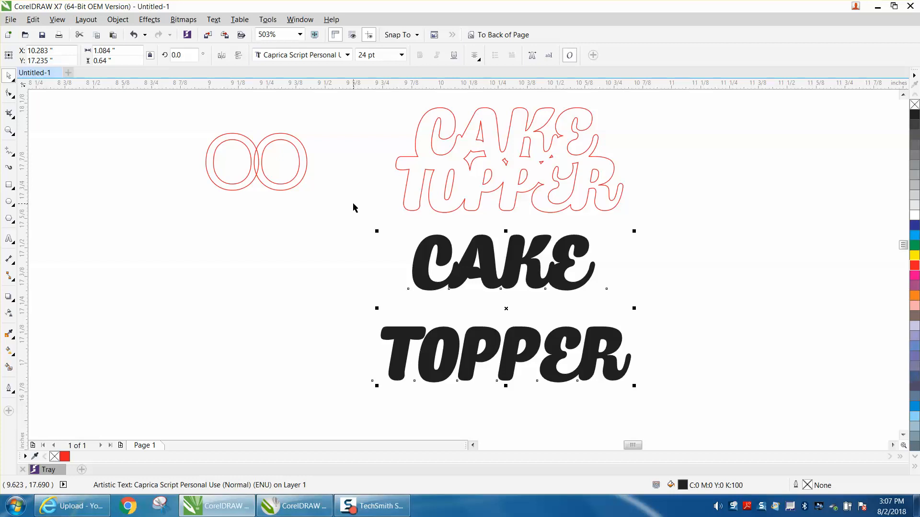
Move the second O of the OO text slightly away with the Shape tool, keeping a small overlap between the two letters
click(230, 142)
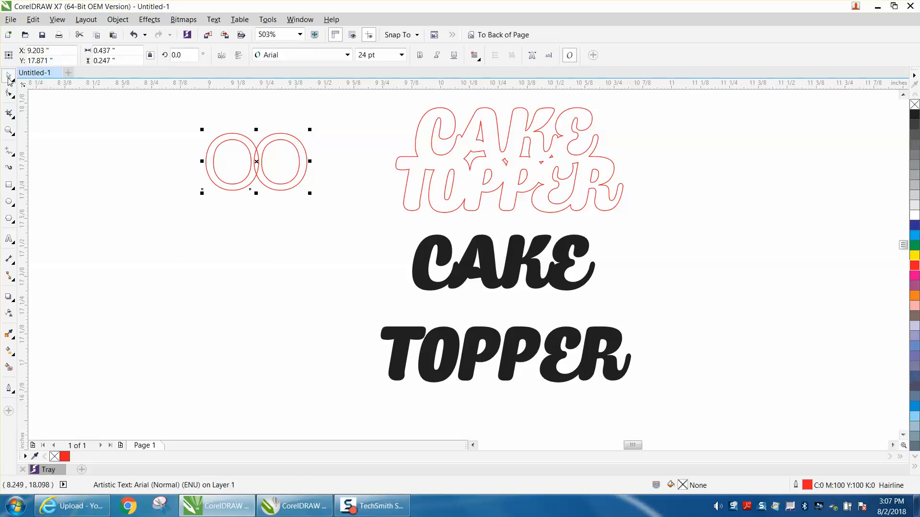
click(13, 99)
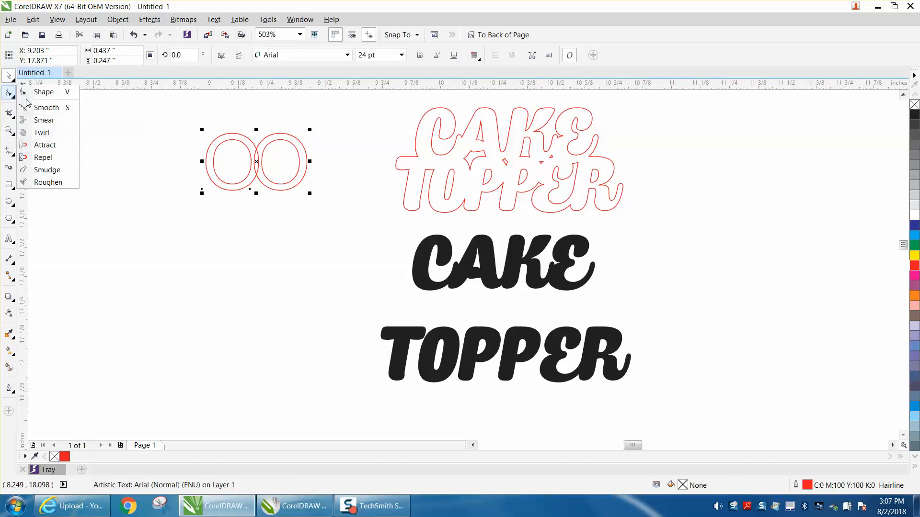
click(38, 99)
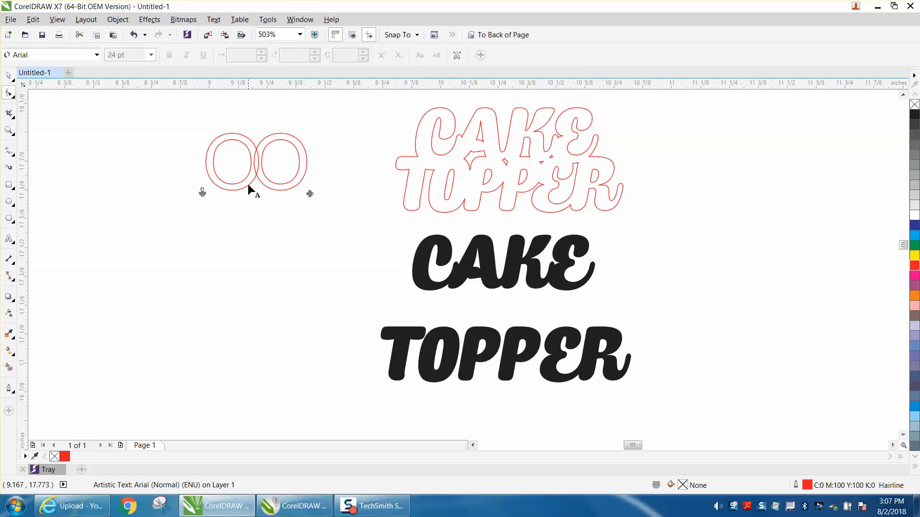
mouse_move(250, 190)
mouse_down()
mouse_move(271, 189)
mouse_move(255, 190)
mouse_up()
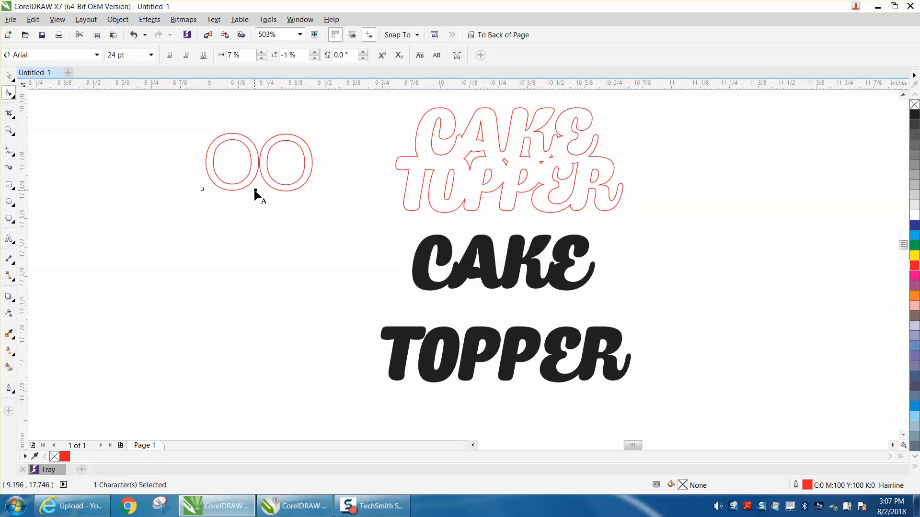
drag(254, 191, 253, 188)
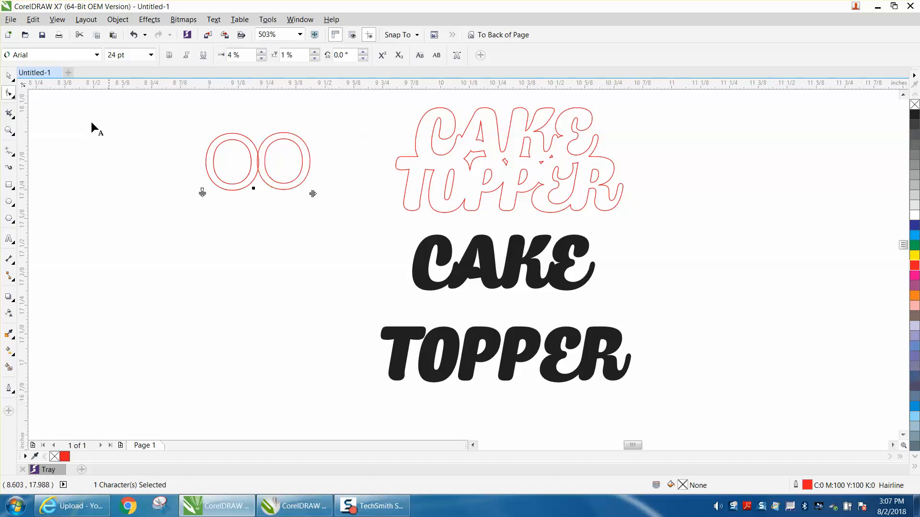
Weld the overlapping OO letters into a single outline
click(8, 76)
drag(152, 120, 353, 216)
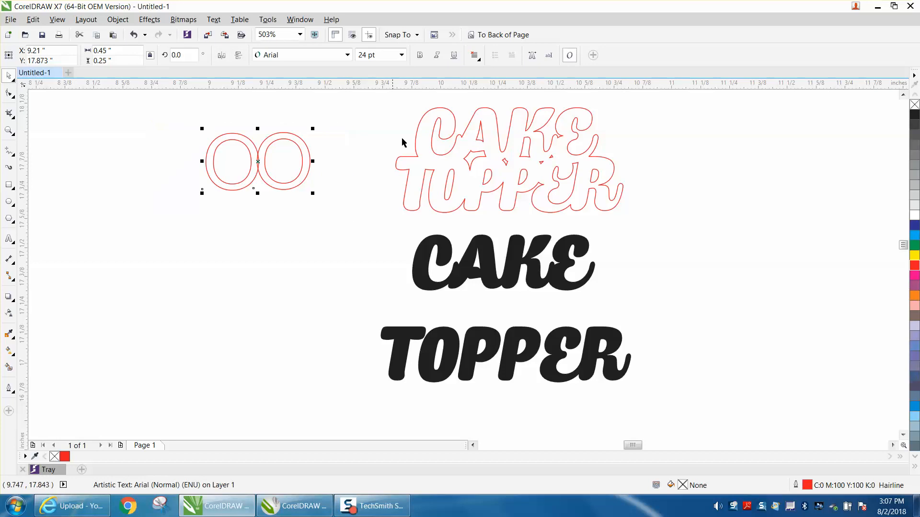
click(118, 19)
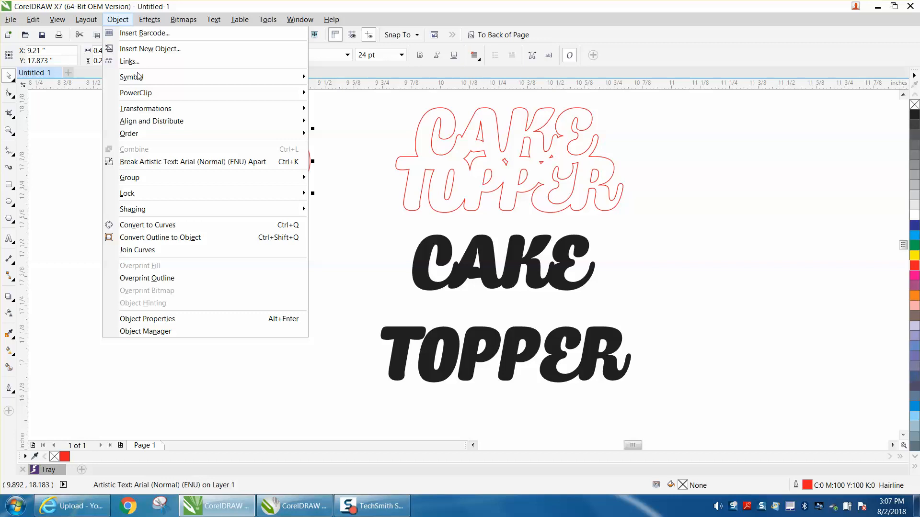
mouse_move(150, 212)
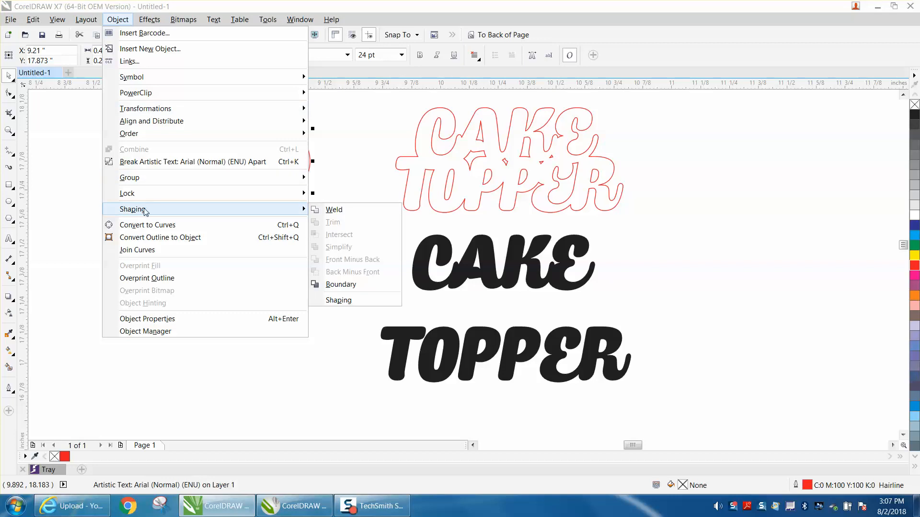
click(332, 210)
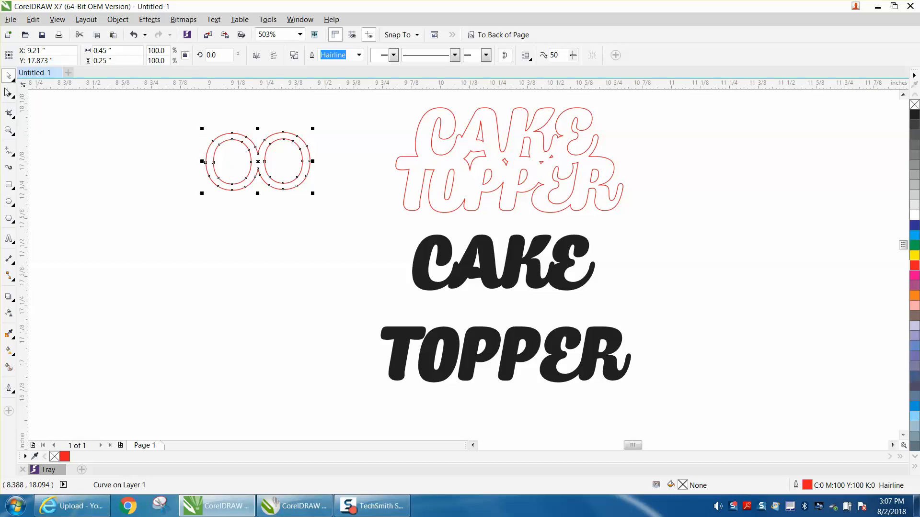
Remove the black fill from the lower CAKE TOPPER text and give it a red outline
click(529, 327)
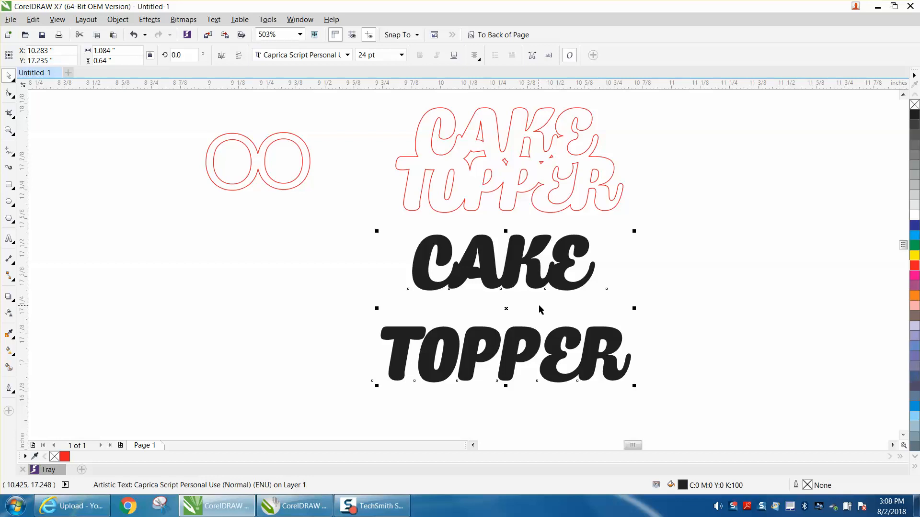
click(913, 104)
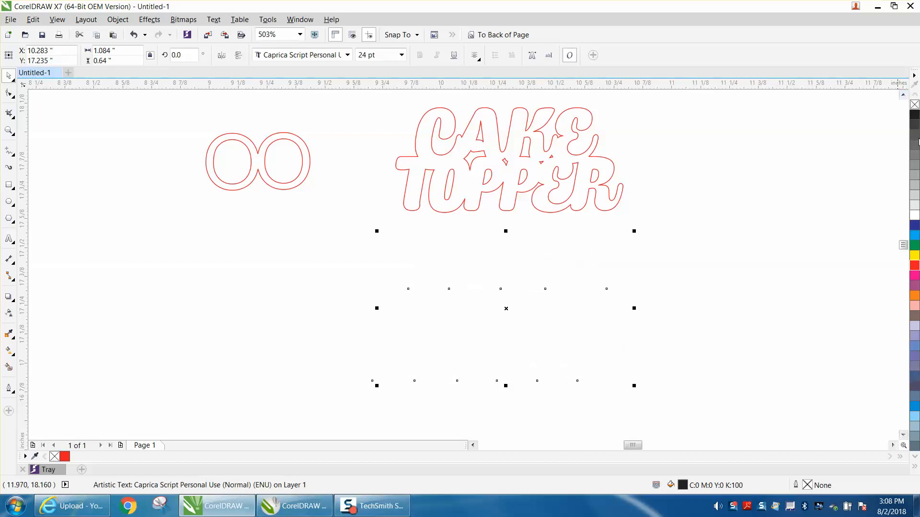
right_click(914, 265)
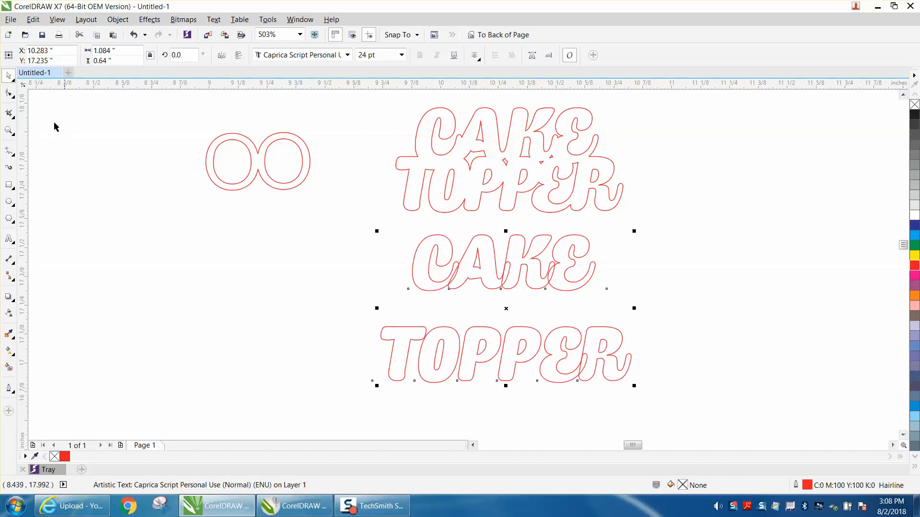
Nudge both P letters of the lower TOPPER to the right with the Shape tool so they overlap the letters that follow
click(9, 93)
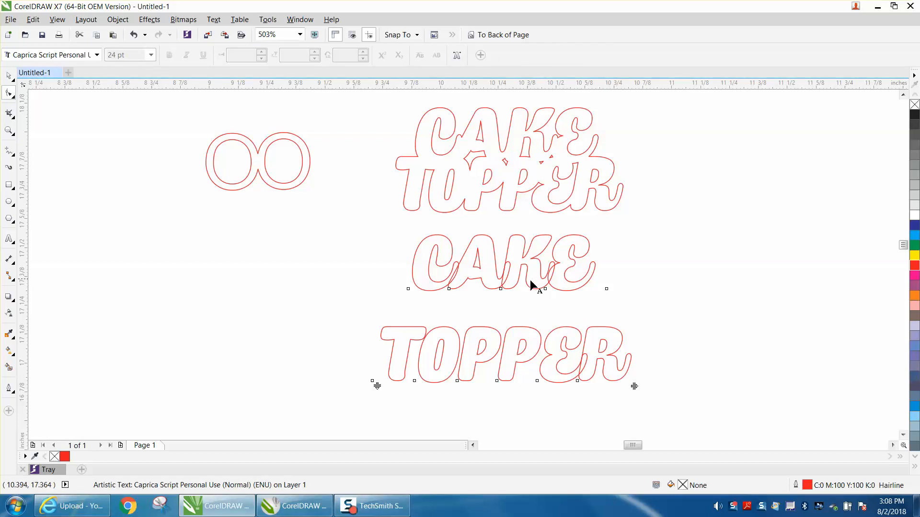
click(496, 380)
key(Right)
click(457, 381)
key(Right)
key(Right)
key(Right)
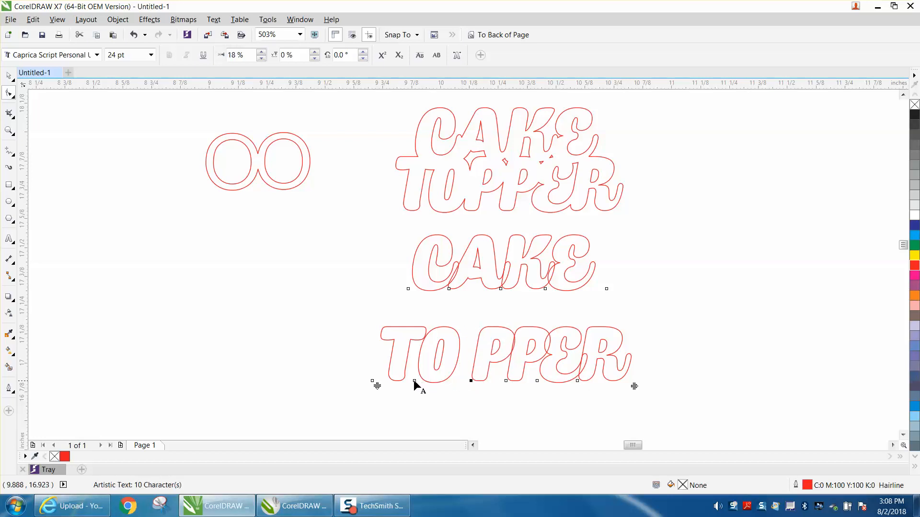
Nudge the O and the T of the lower TOPPER to the right so each overlaps the letter after it
click(415, 381)
key(Right)
key(Right)
key(Right)
key(Right)
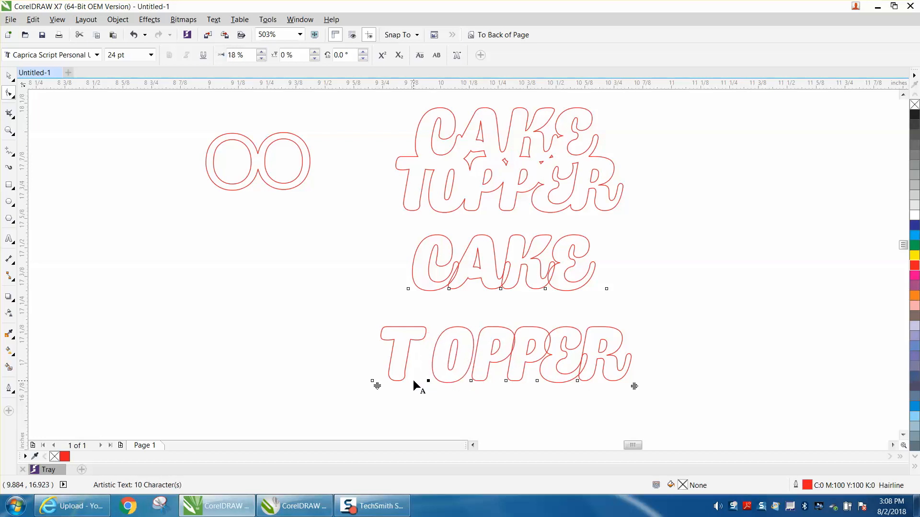
click(372, 381)
key(Right)
key(Right)
key(Right)
key(Right)
key(Right)
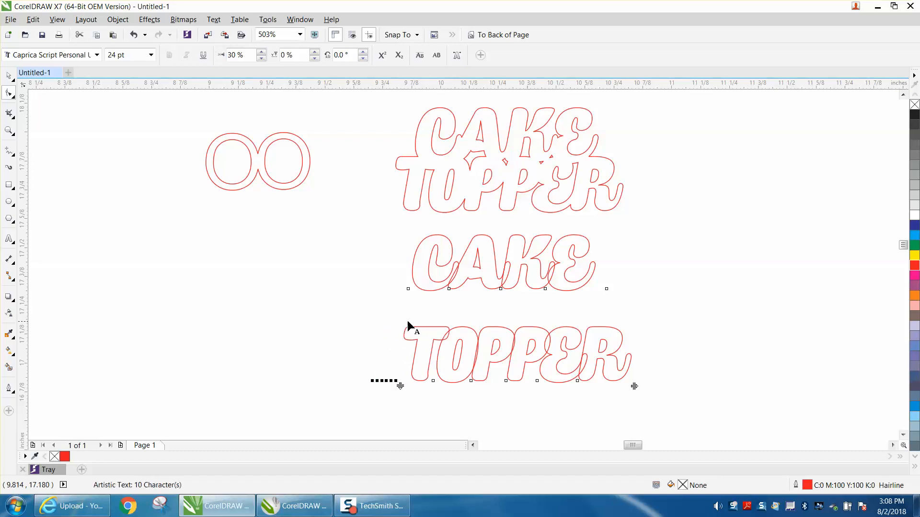
Break the lower two-line text apart into separate CAKE and TOPPER objects
click(9, 75)
drag(376, 309, 685, 404)
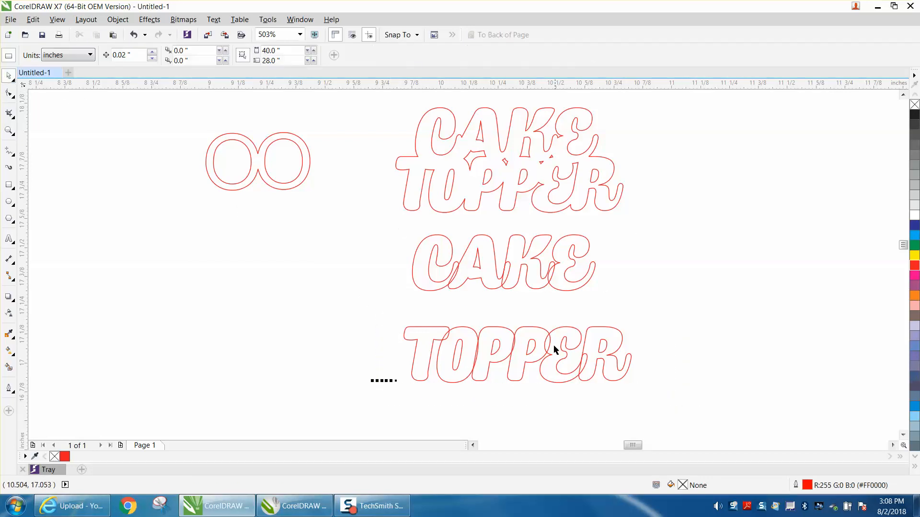
click(555, 328)
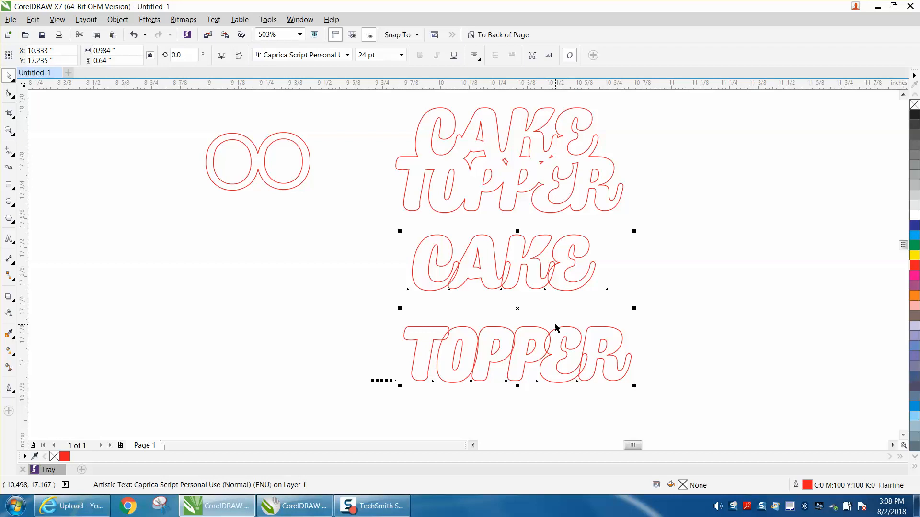
key(ctrl+k)
Weld the overlapping letters of the separated CAKE text into one outline
click(118, 20)
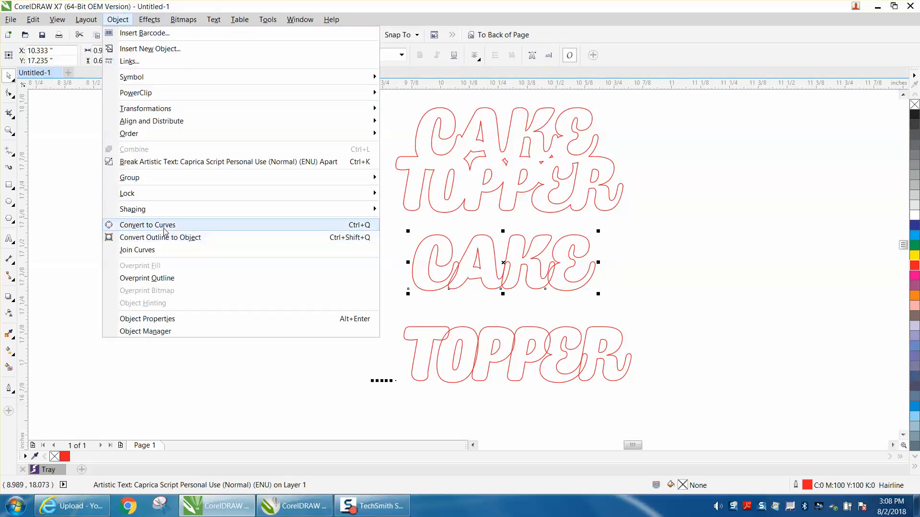
mouse_move(163, 211)
click(404, 211)
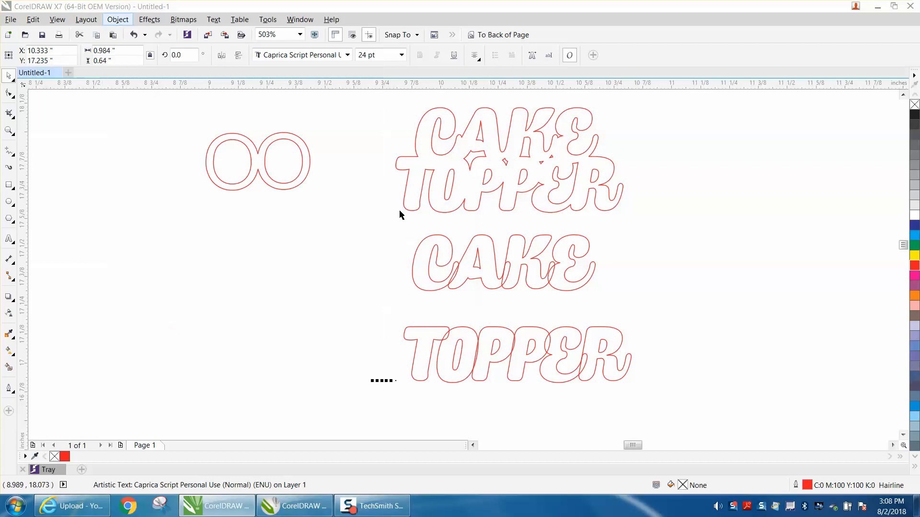
click(388, 318)
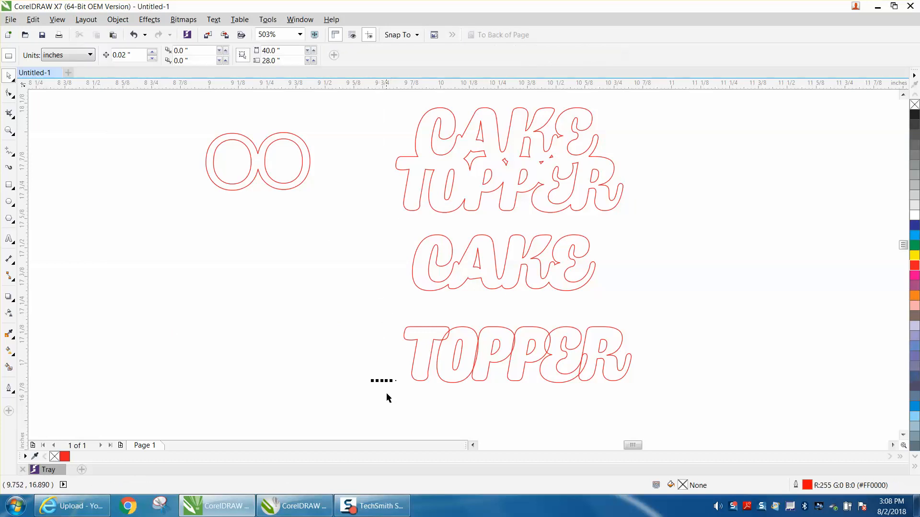
Weld the overlapping letters of the separated TOPPER text into one outline
scroll(343, 252, down, 5)
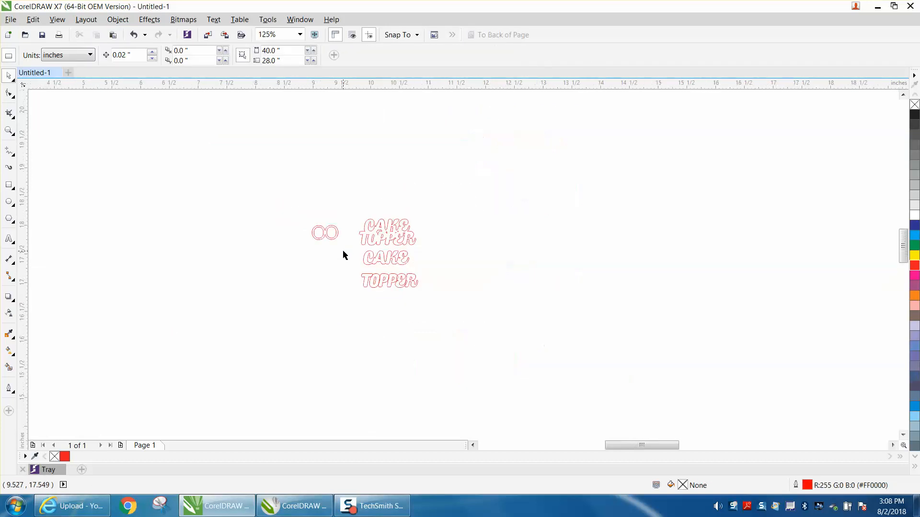
scroll(343, 251, up, 5)
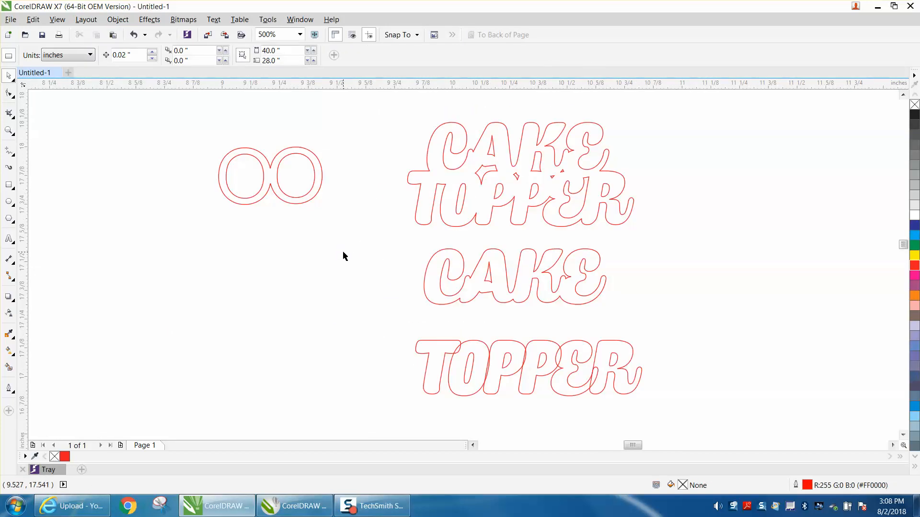
click(9, 130)
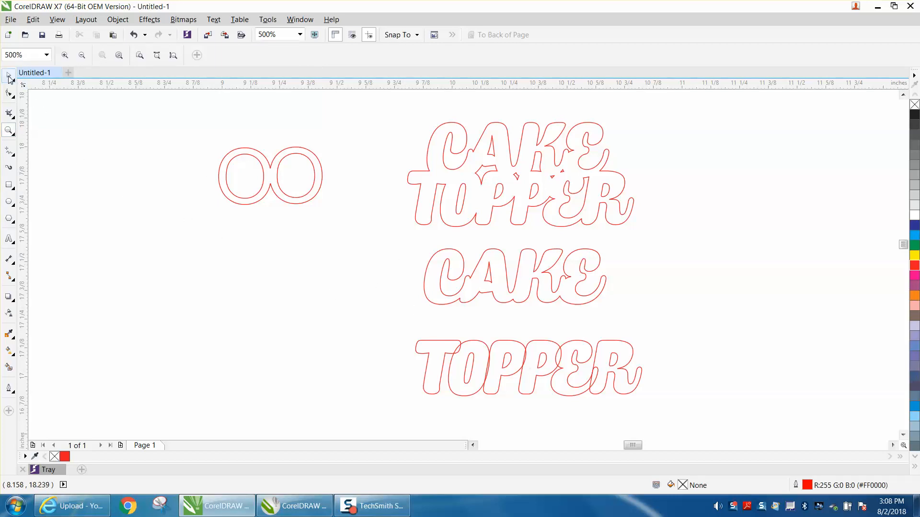
click(399, 328)
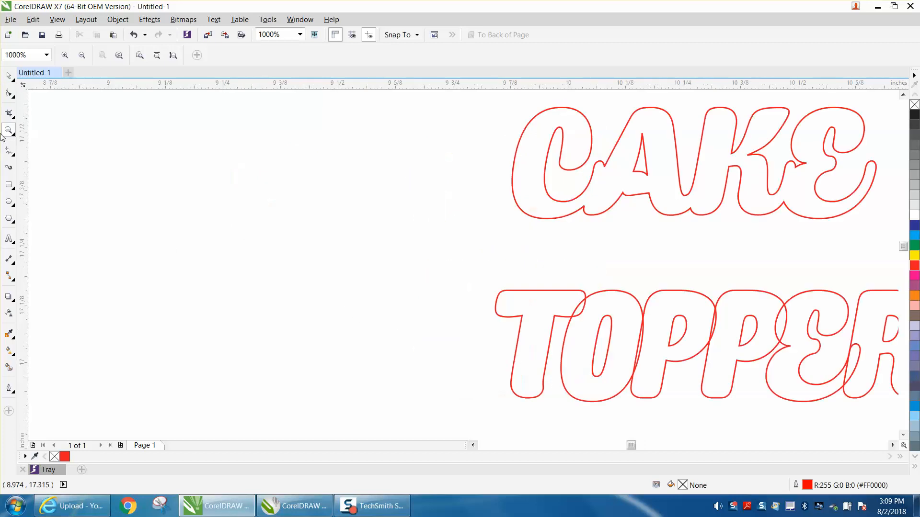
click(8, 76)
scroll(150, 151, down, 1)
drag(290, 200, 599, 303)
click(118, 19)
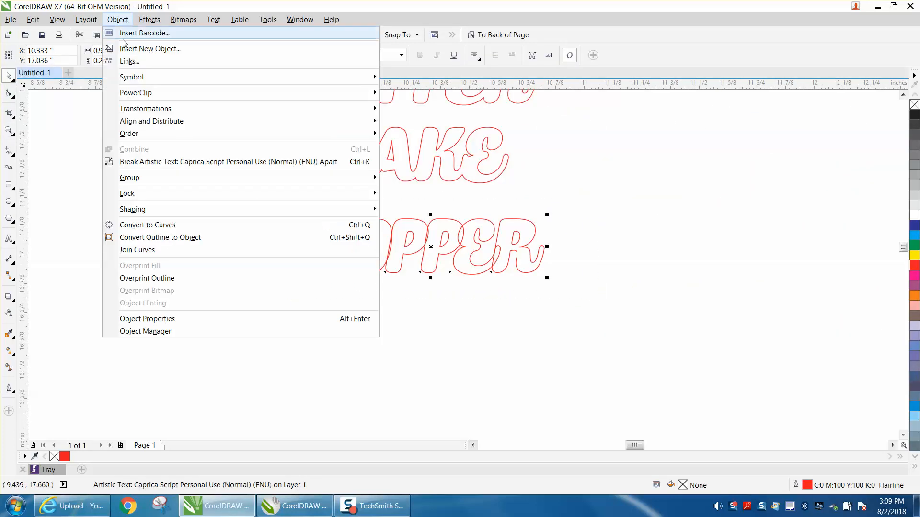
mouse_move(267, 213)
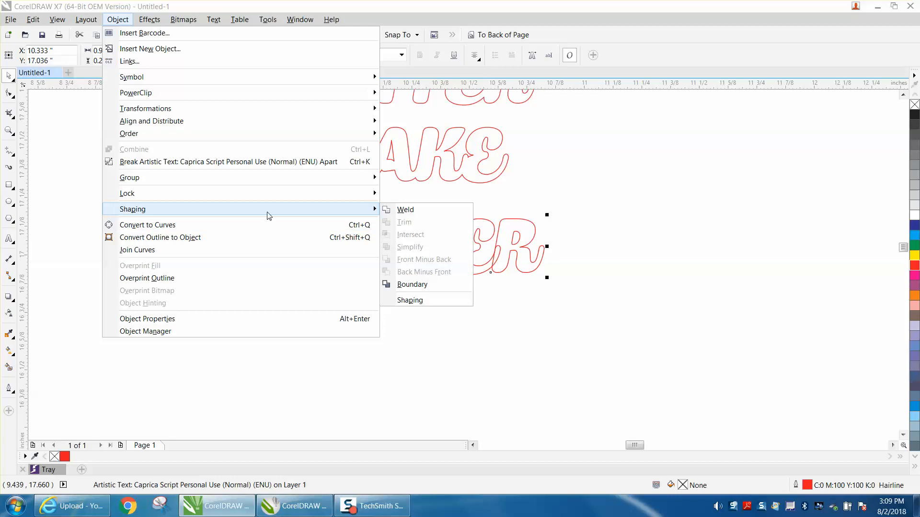
click(402, 209)
Move the welded CAKE down until its lower edge overlaps the top of the welded TOPPER
click(422, 176)
drag(417, 156, 439, 196)
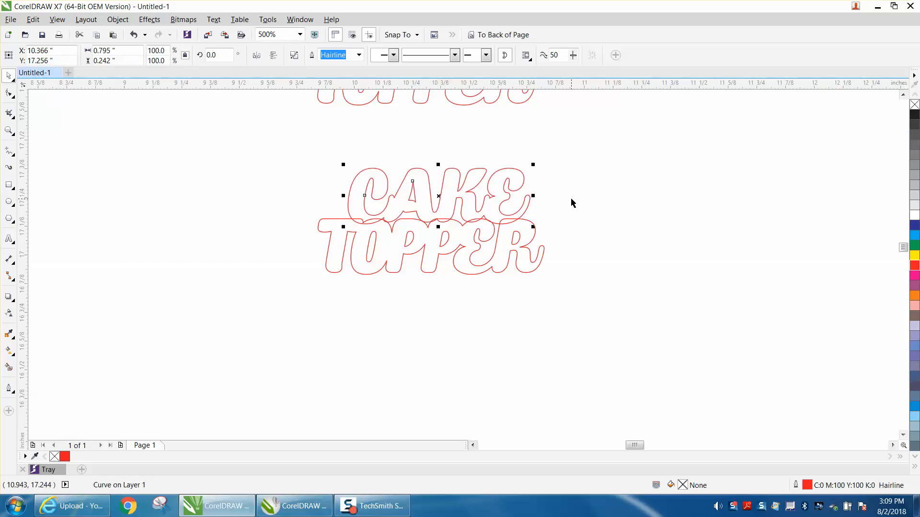
Weld the overlapping CAKE and TOPPER curves into one shape and undo that weld
drag(276, 164, 678, 302)
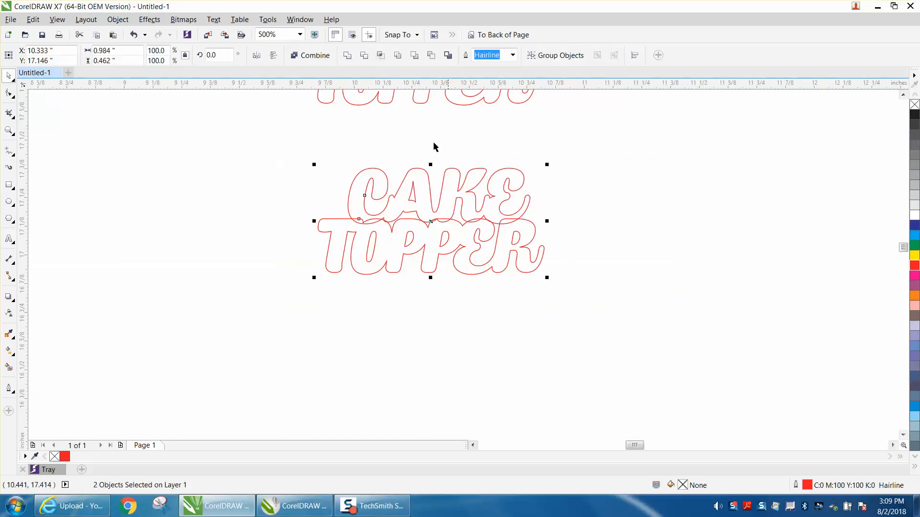
click(348, 56)
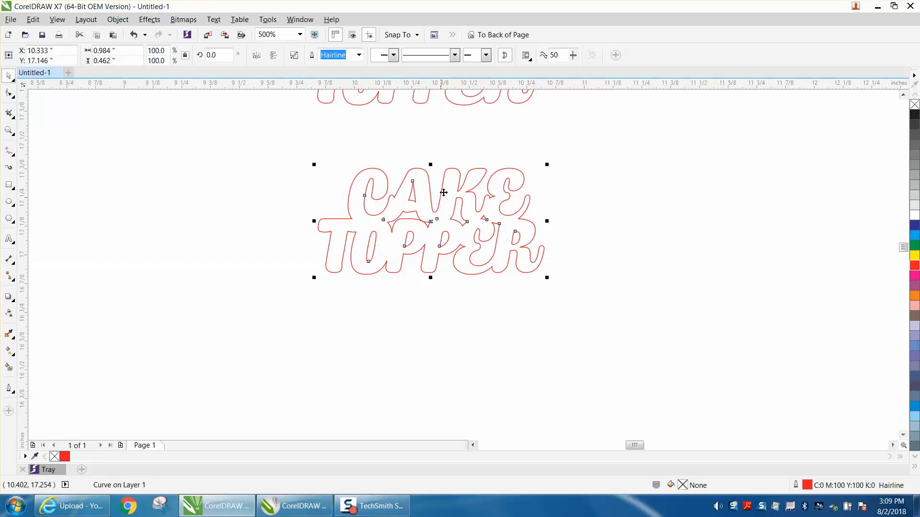
click(133, 35)
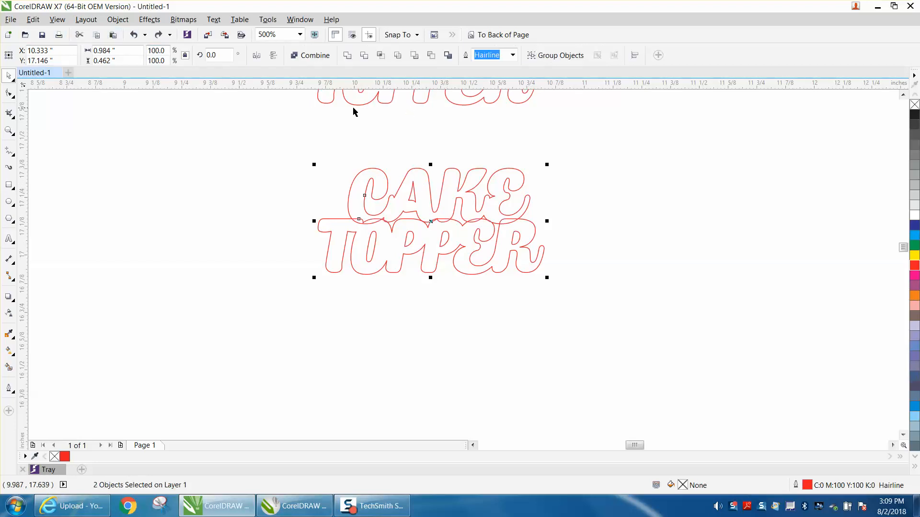
Select only the welded CAKE curve and examine which shaping commands are available for it
click(391, 148)
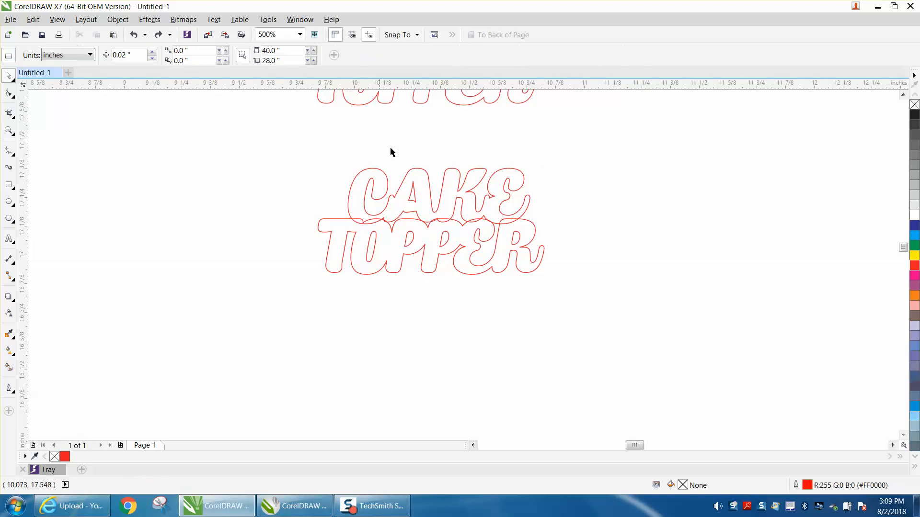
click(426, 175)
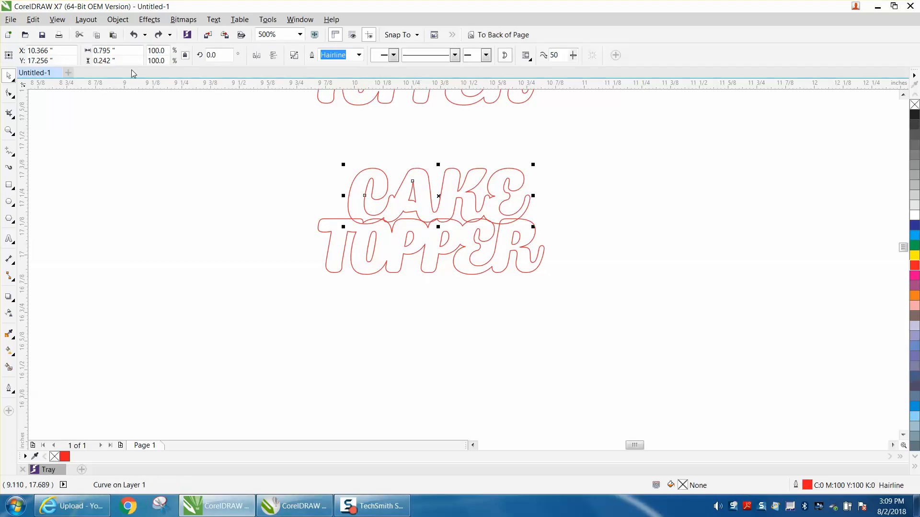
click(118, 22)
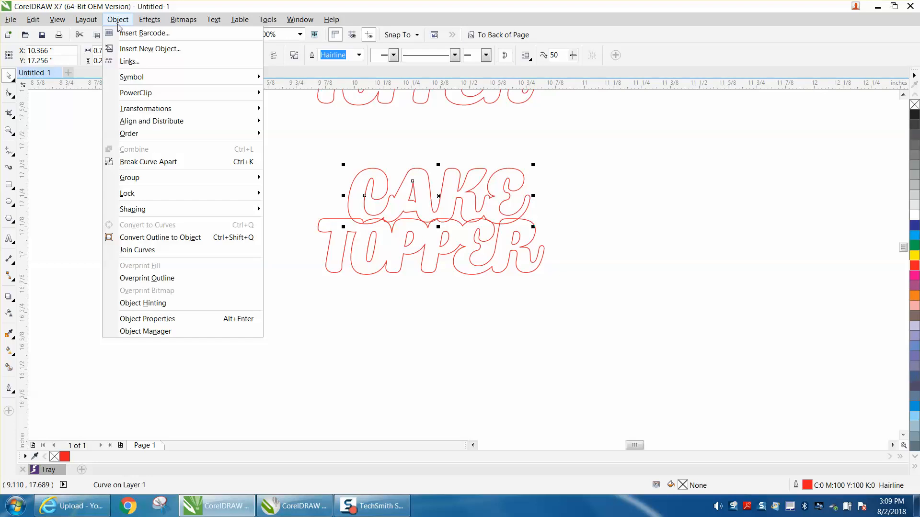
mouse_move(156, 209)
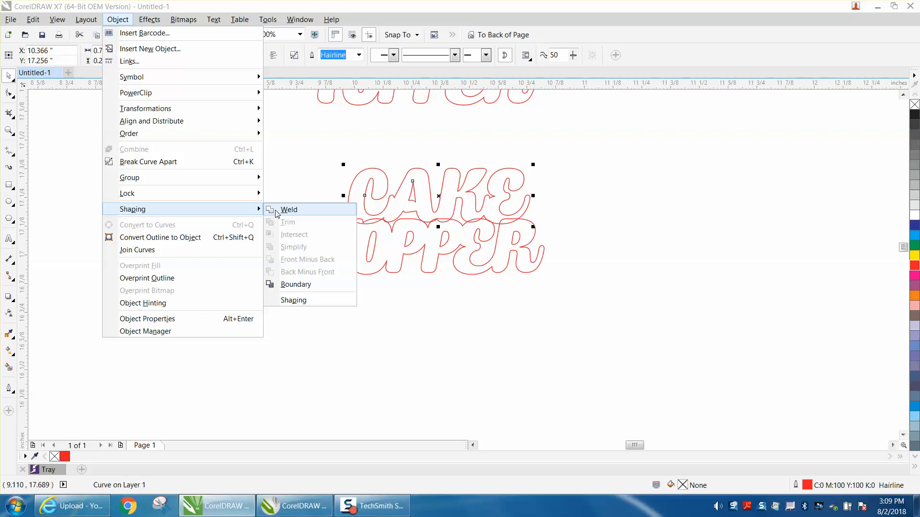
click(298, 166)
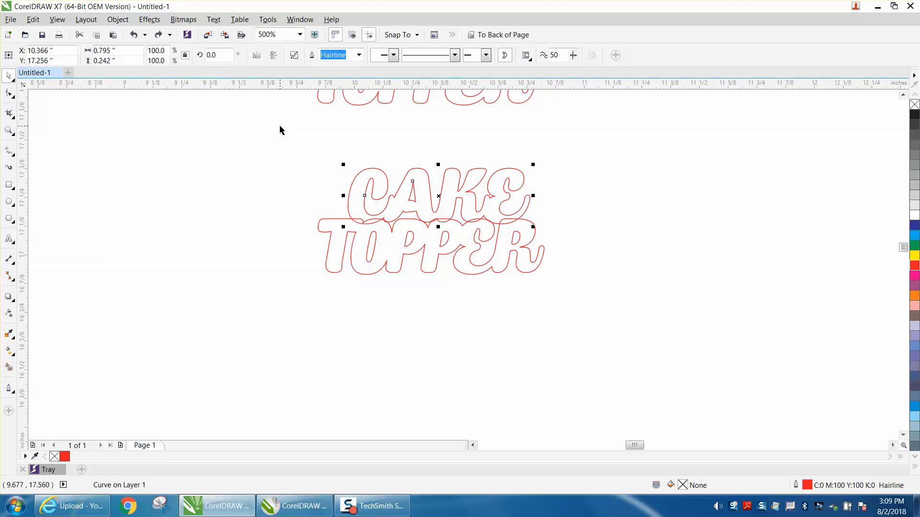
Weld the overlapping CAKE and TOPPER curves into one outline
drag(279, 128, 622, 302)
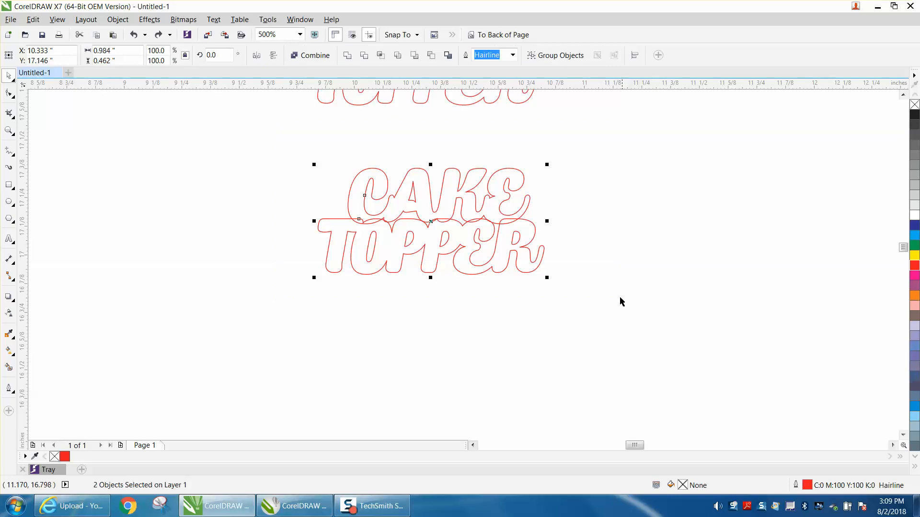
click(349, 56)
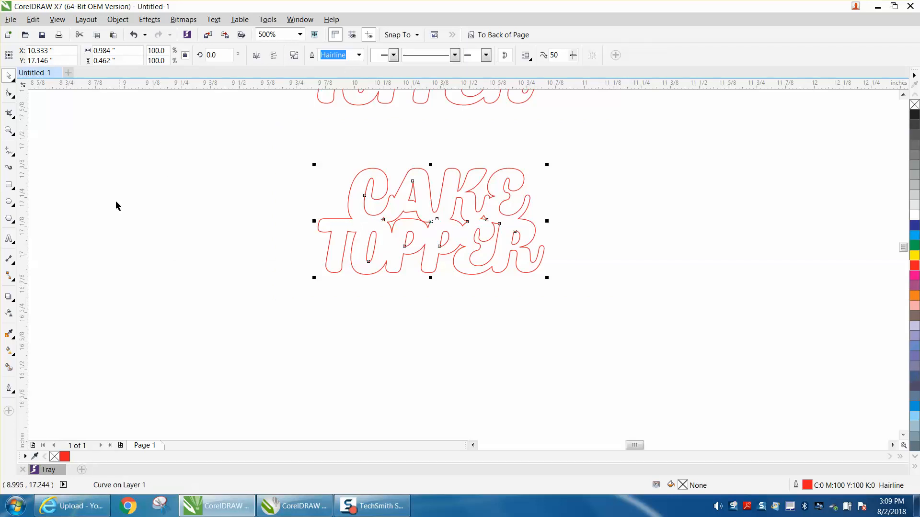
Draw a narrow vertical rectangle about 0.094 by 0.783 inches beside the lettering and set its corner radius to 0.25 inches
click(9, 185)
mouse_move(198, 230)
mouse_down()
mouse_move(200, 343)
mouse_move(220, 410)
mouse_up()
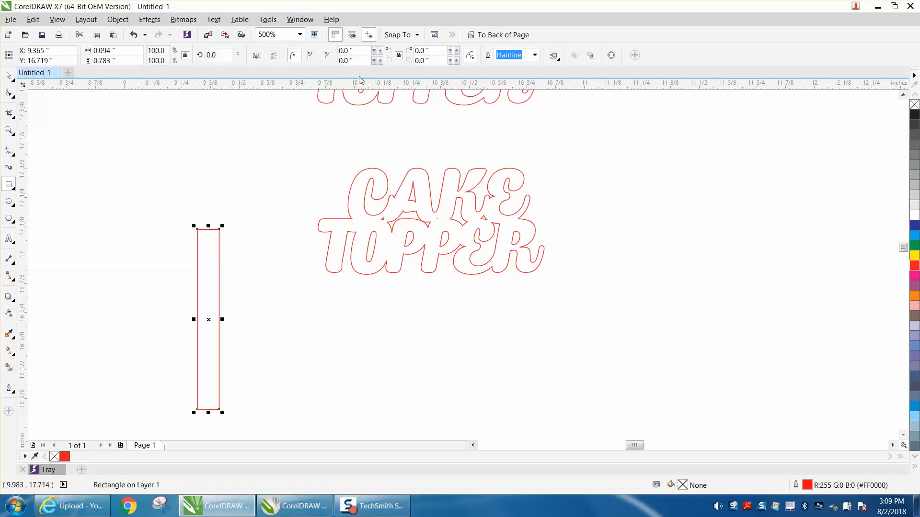
drag(357, 62, 330, 65)
text(.25)
key(Return)
Narrow the rounded stick to 50% width and move it under TOPPER so its upper end overlaps the lettering
click(9, 76)
drag(206, 323, 430, 350)
scroll(515, 289, down, 2)
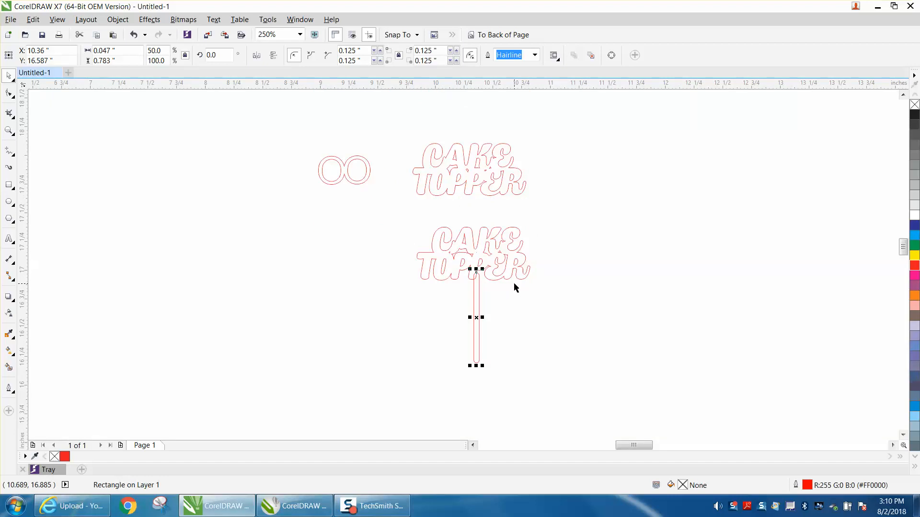
Nudge the stick slightly left onto the stem of TOPPER's second P and weld it to the CAKE TOPPER outline
right_click(2, 99)
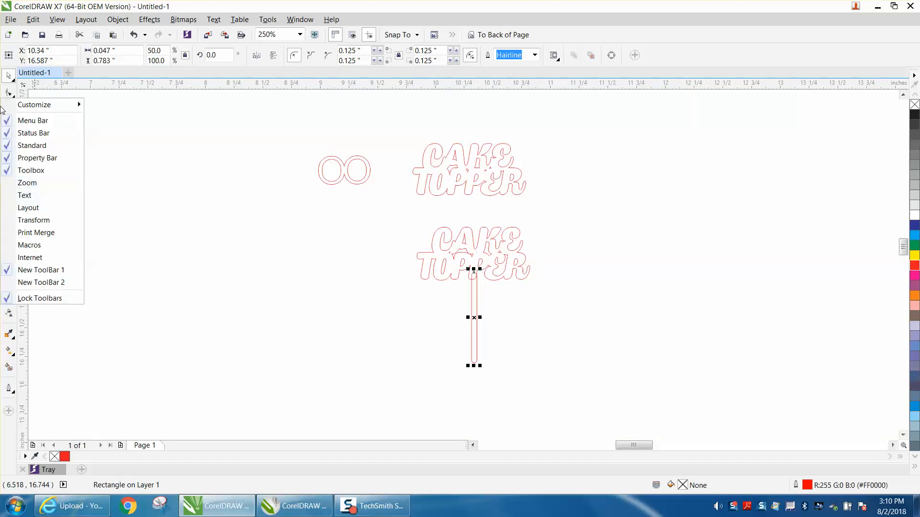
click(98, 141)
click(12, 132)
click(409, 223)
click(12, 133)
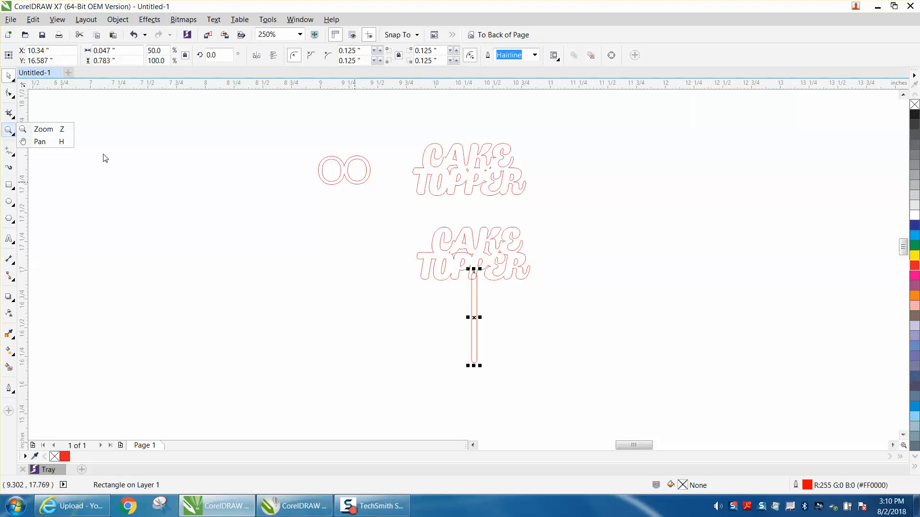
click(38, 130)
drag(406, 219, 675, 408)
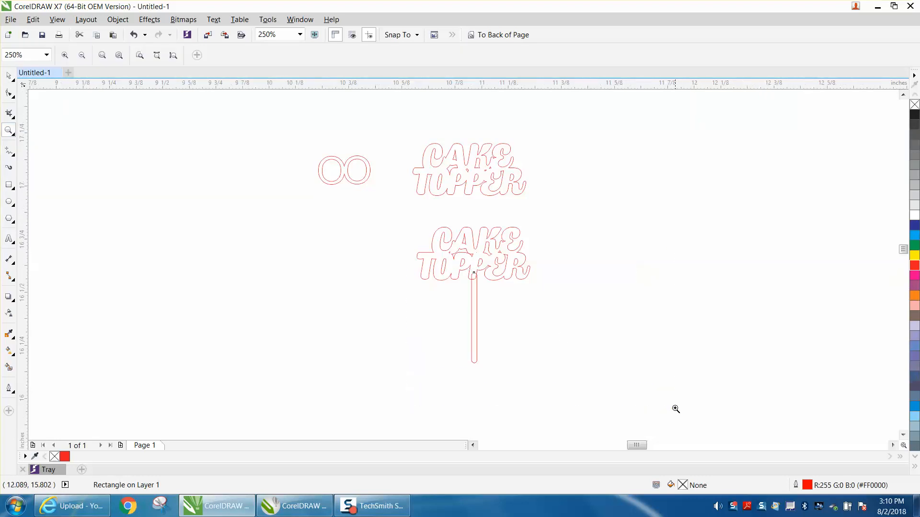
click(8, 76)
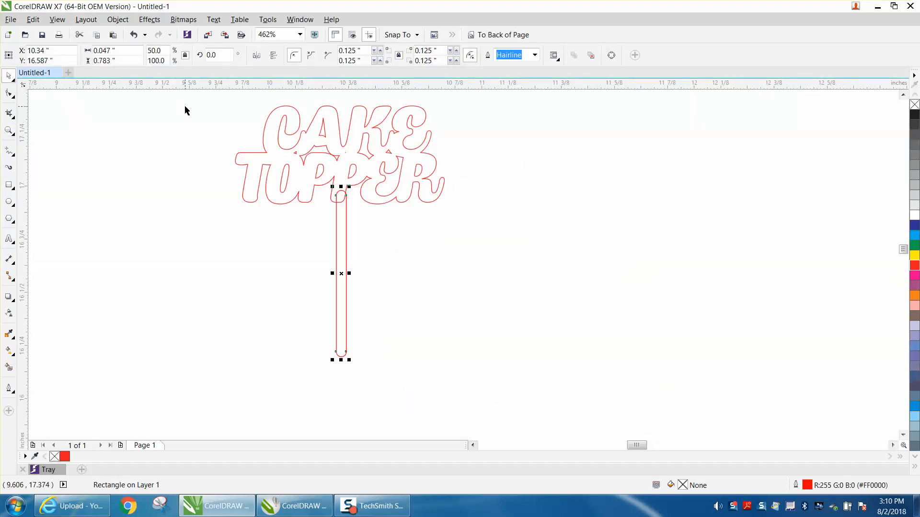
key(Left)
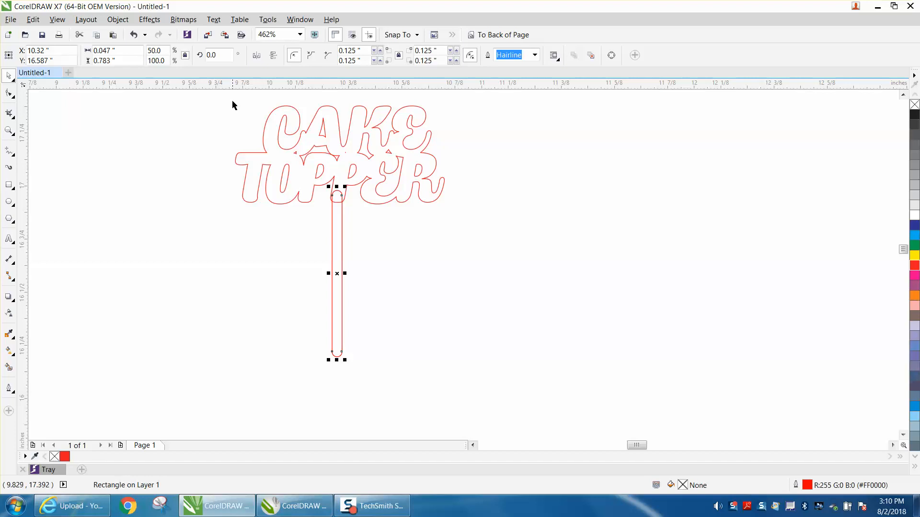
drag(229, 100, 502, 382)
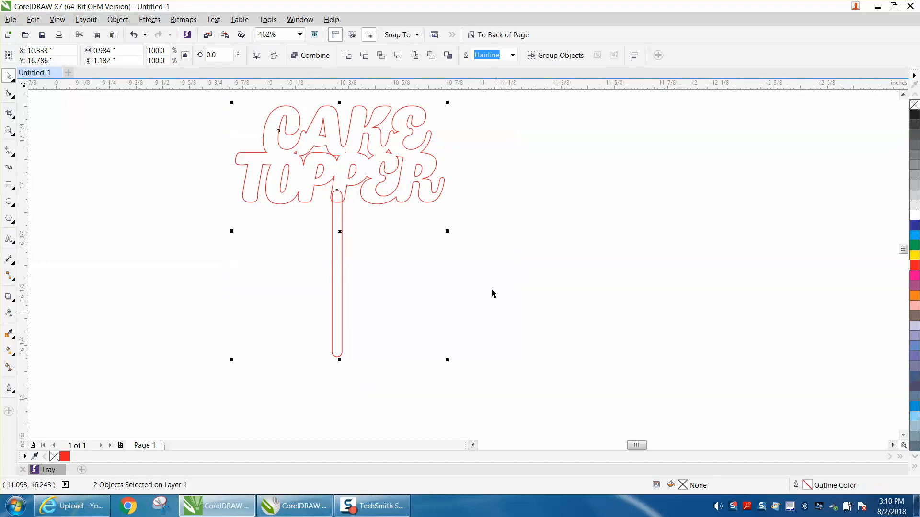
click(349, 55)
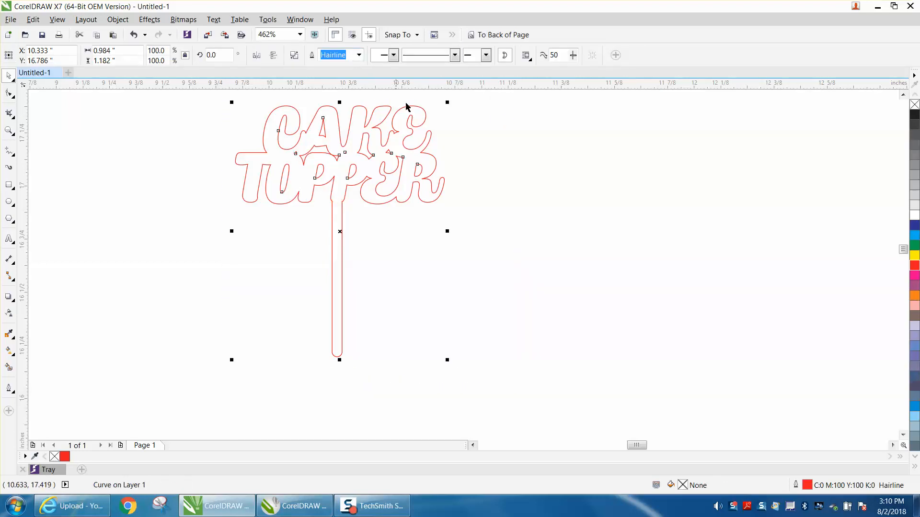
Add the artistic text OO to the left of the finished topper, with no fill and a red outline
scroll(556, 221, down, 4)
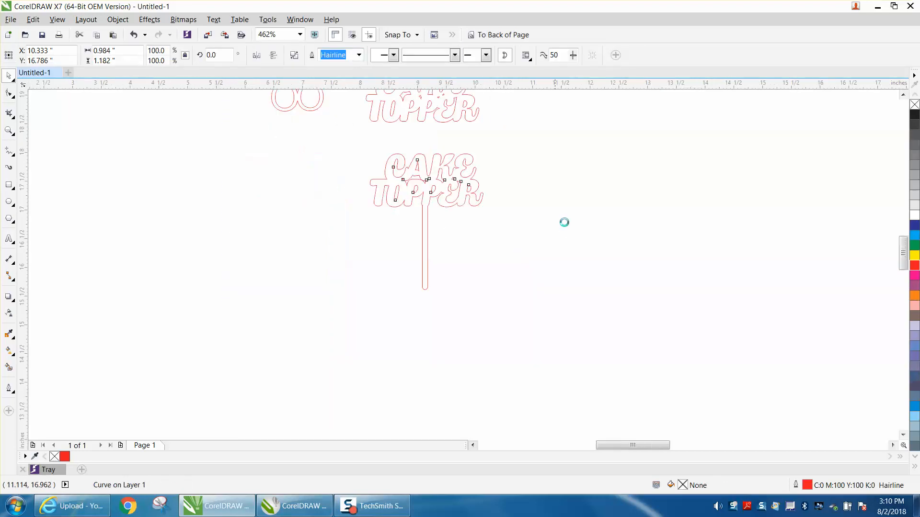
click(9, 130)
drag(386, 148, 614, 262)
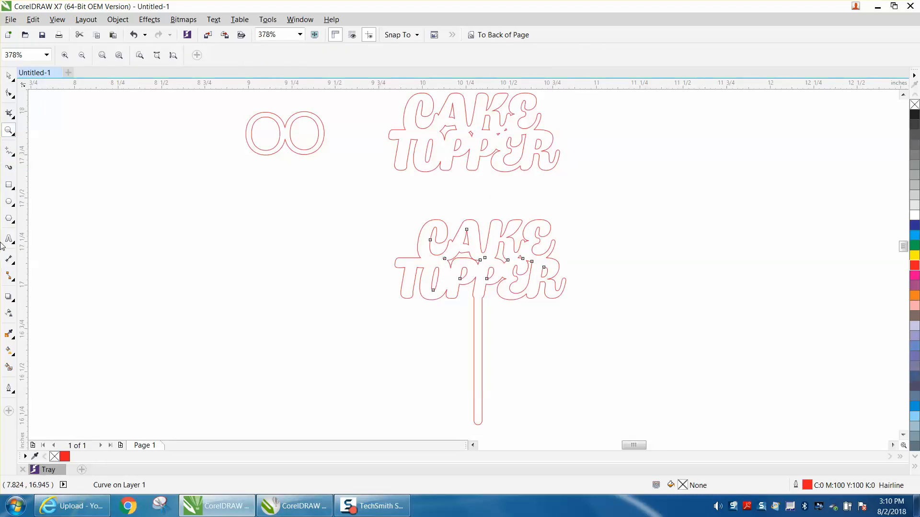
click(9, 205)
click(173, 243)
text(OO)
key(Escape)
key(ctrl+space)
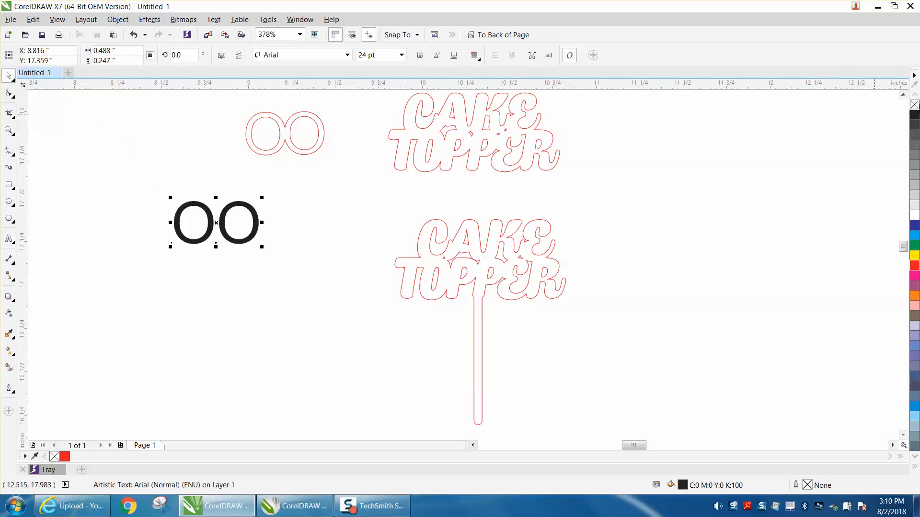
click(914, 104)
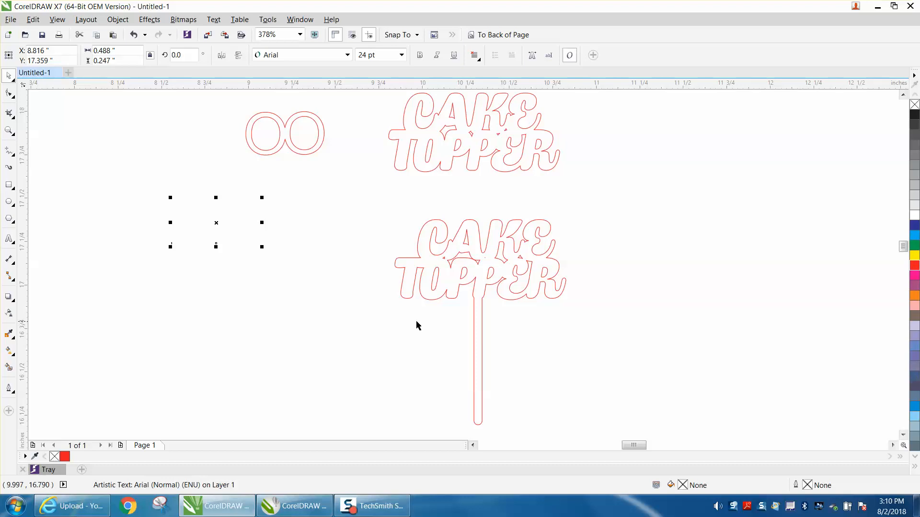
right_click(914, 266)
Use the Shape tool to shift the second O of the new text left until it overlaps the first O
click(9, 93)
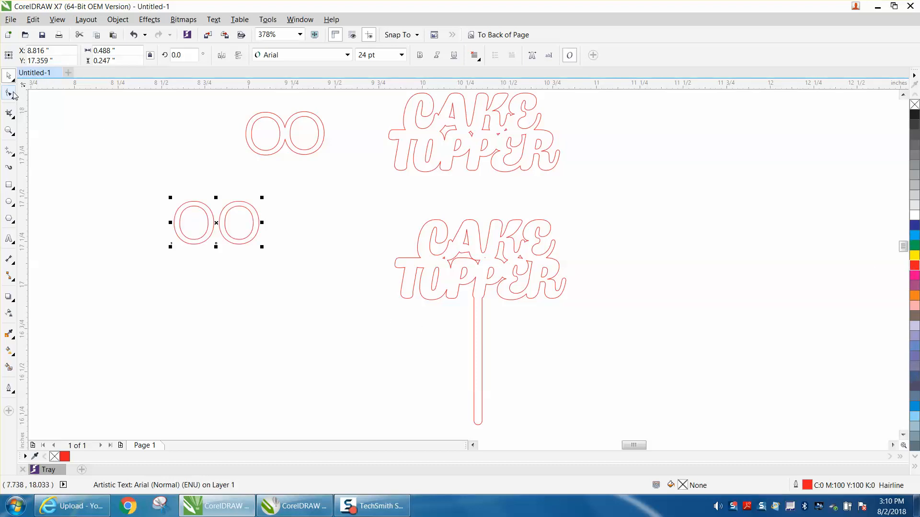
click(216, 243)
key(Left)
key(Left)
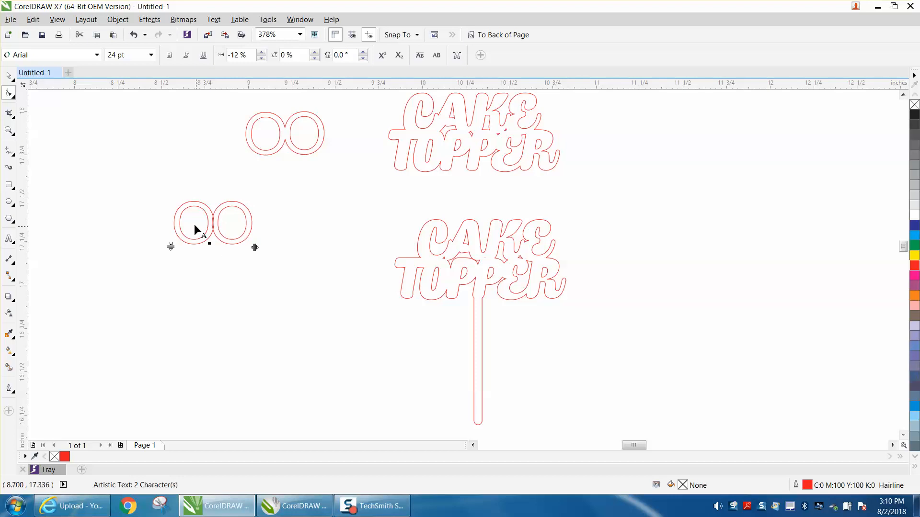
Weld the overlapping letters of the new OO text into one outline
click(9, 75)
drag(145, 175, 310, 269)
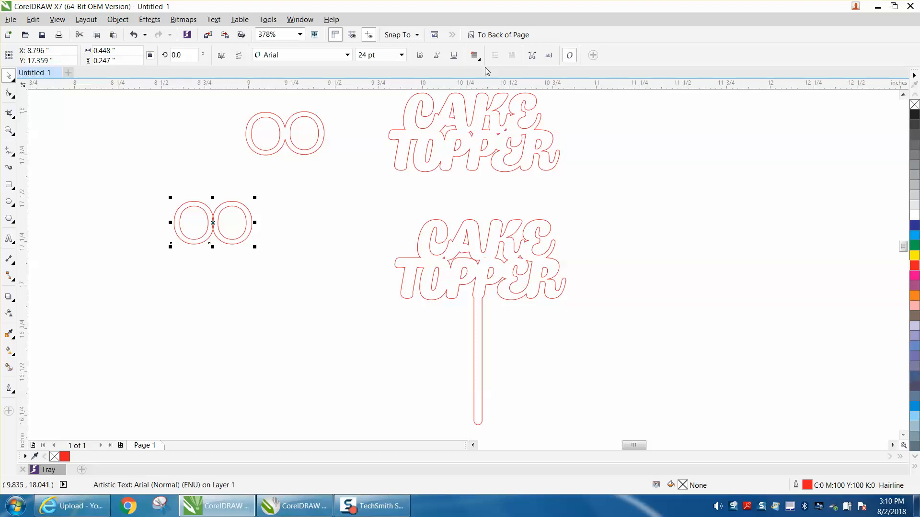
click(118, 21)
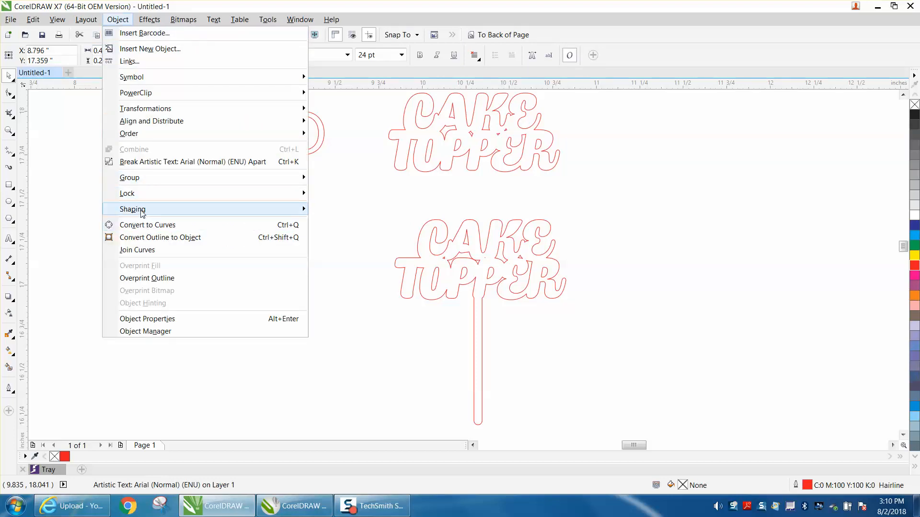
mouse_move(142, 213)
click(330, 209)
click(334, 211)
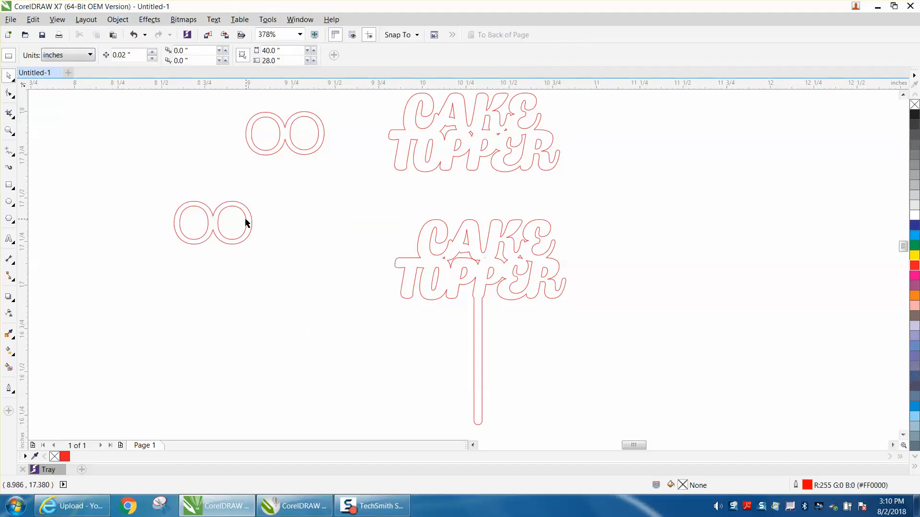